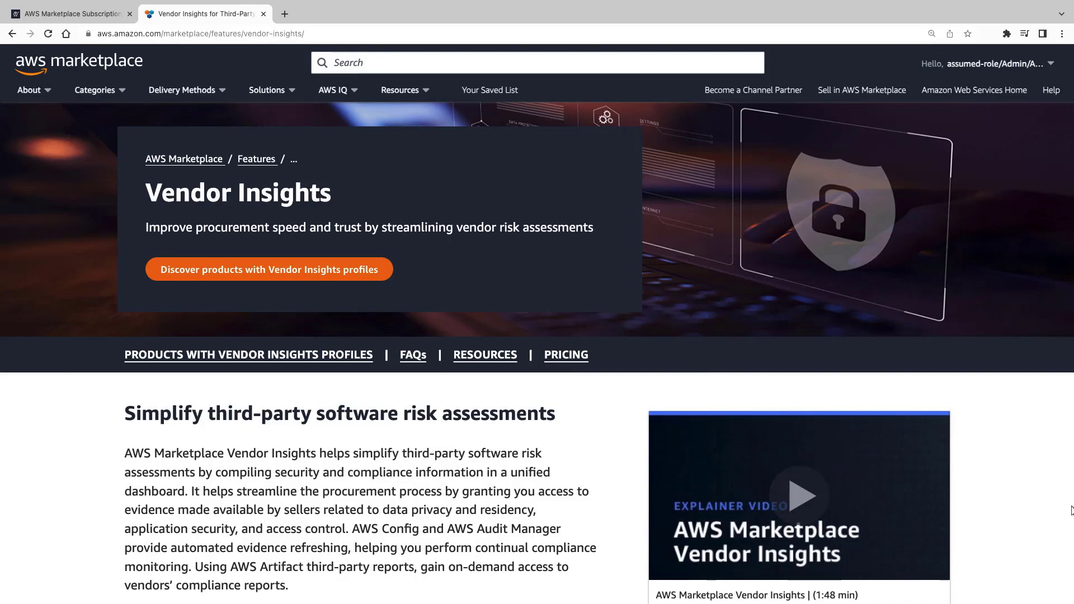
- Browse the marketplace products that have Vendor Insights profiles
scroll(1071, 509, "down", 3)
scroll(434, 364, "down", 20)
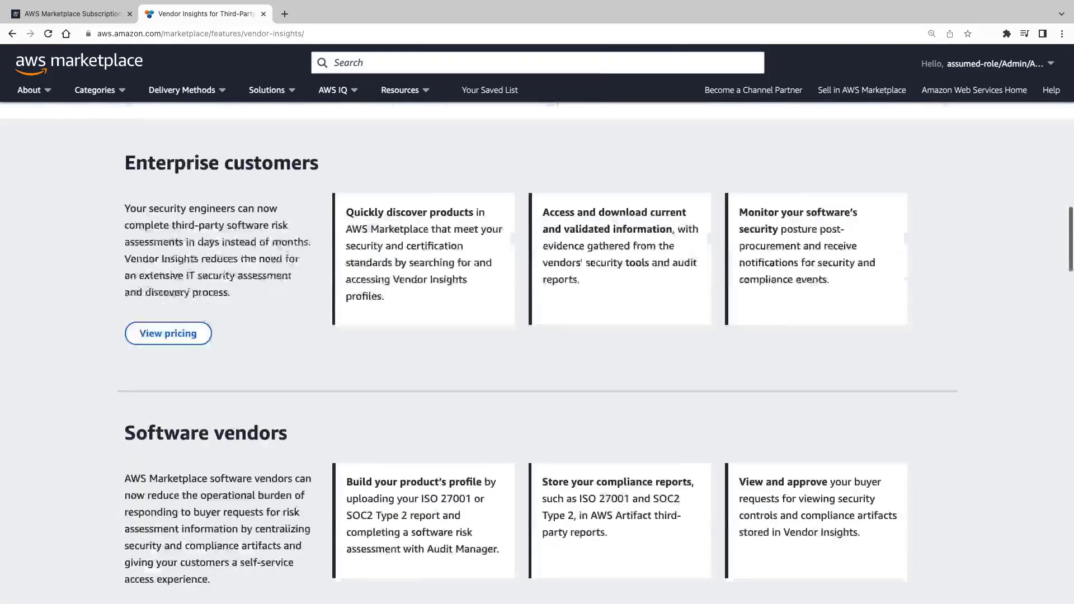
scroll(433, 364, "down", 15)
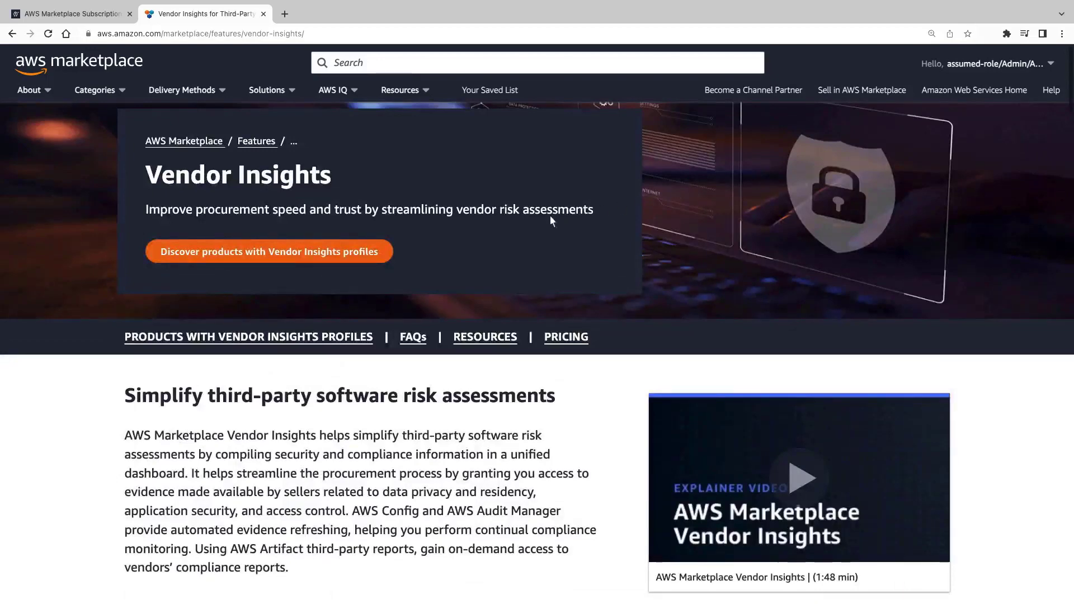
left_click(377, 251)
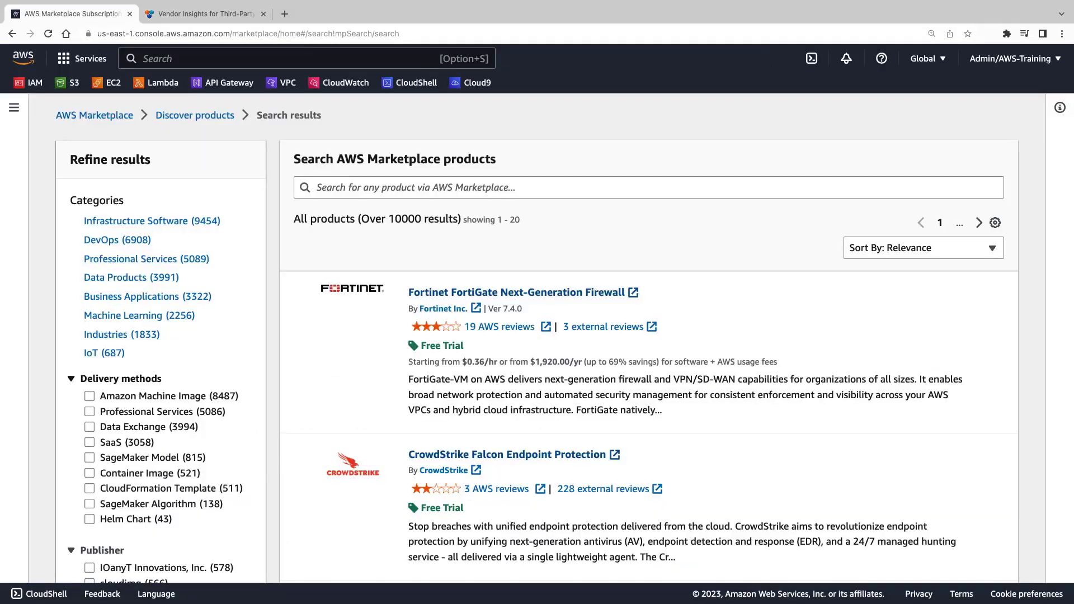
- Filter the results to all six product certificates, narrowing them to 58 products
scroll(1071, 269, "down", 1)
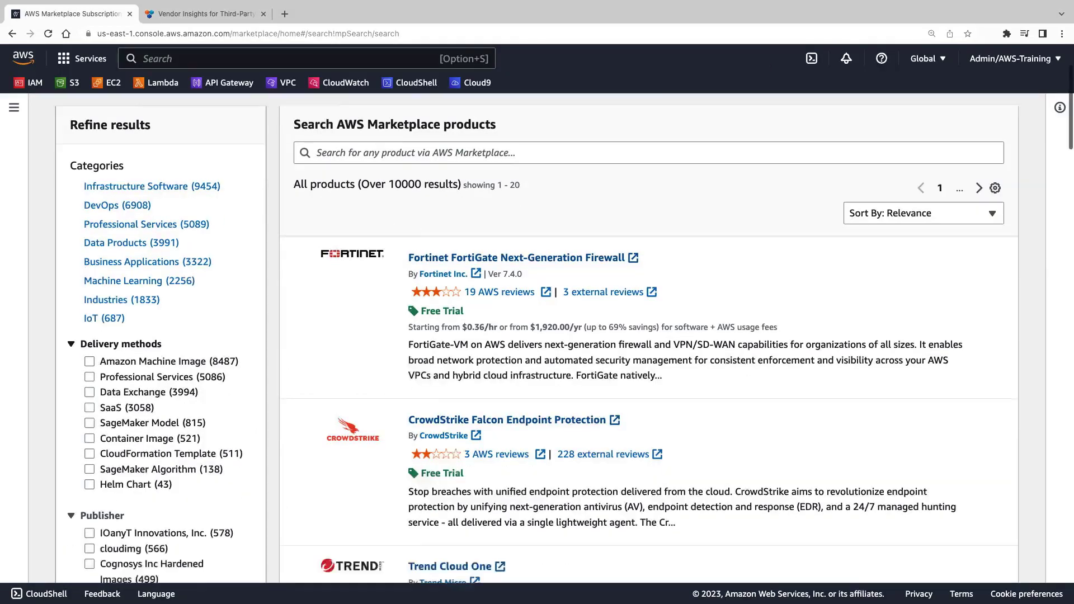
scroll(1072, 269, "down", 10)
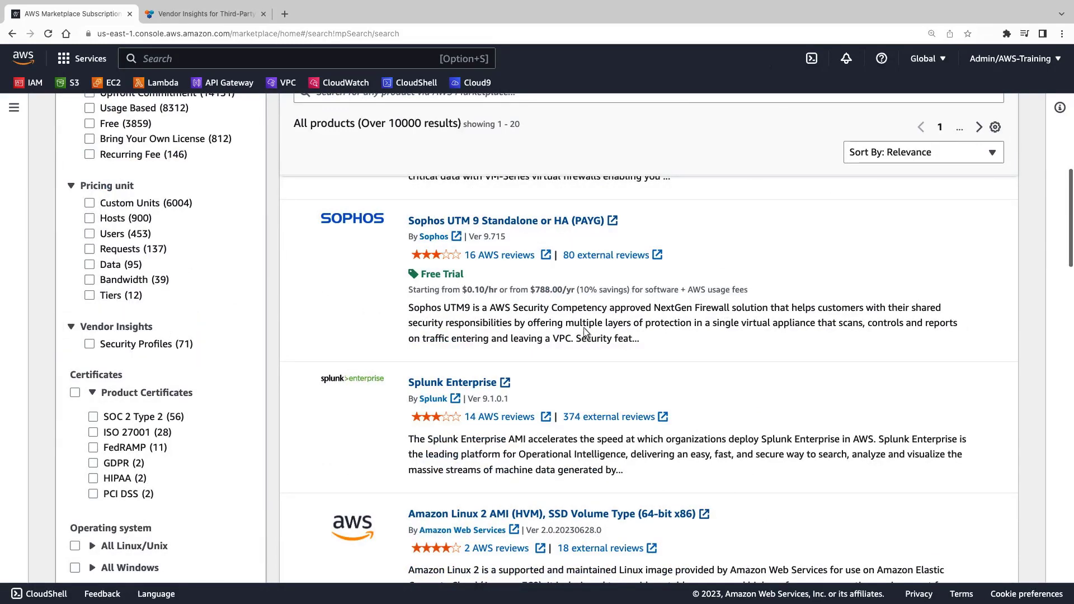
left_click(74, 393)
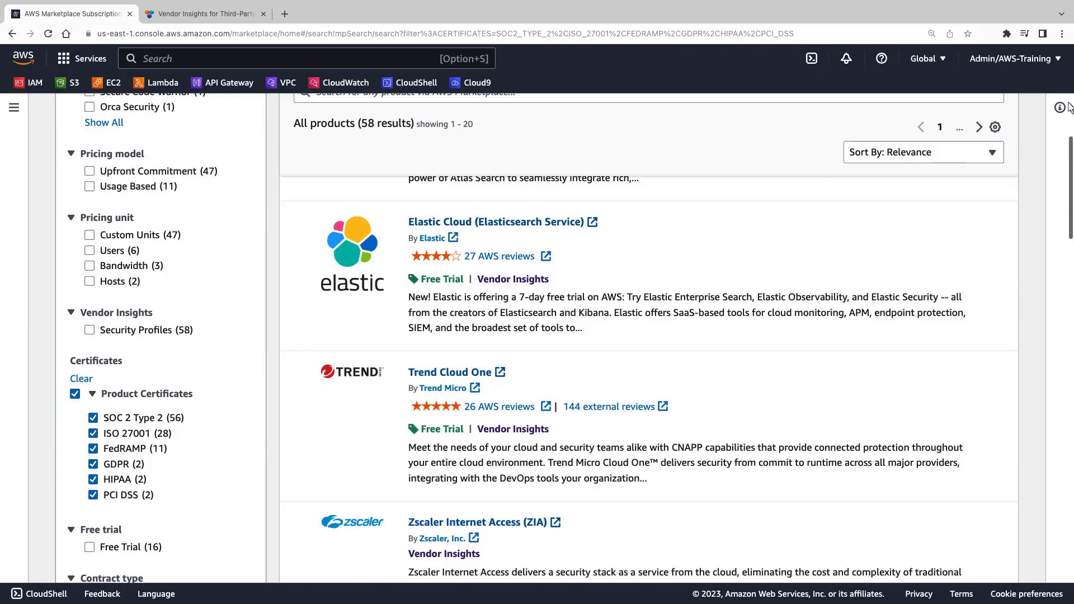
scroll(951, 167, "up", 8)
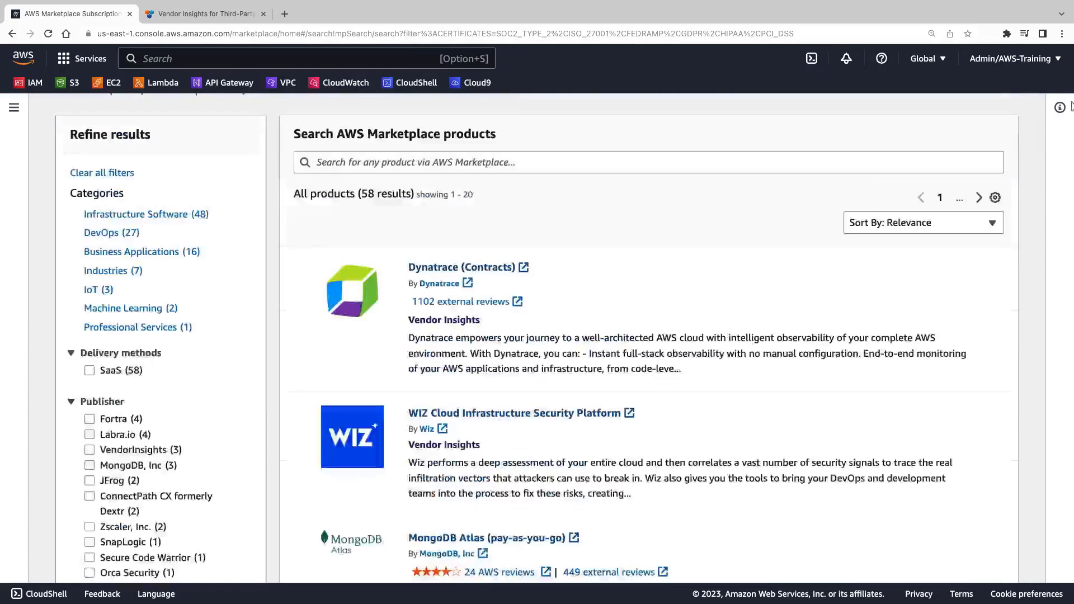
- Open the WIZ Cloud Infrastructure Security Platform product page
left_click(612, 415)
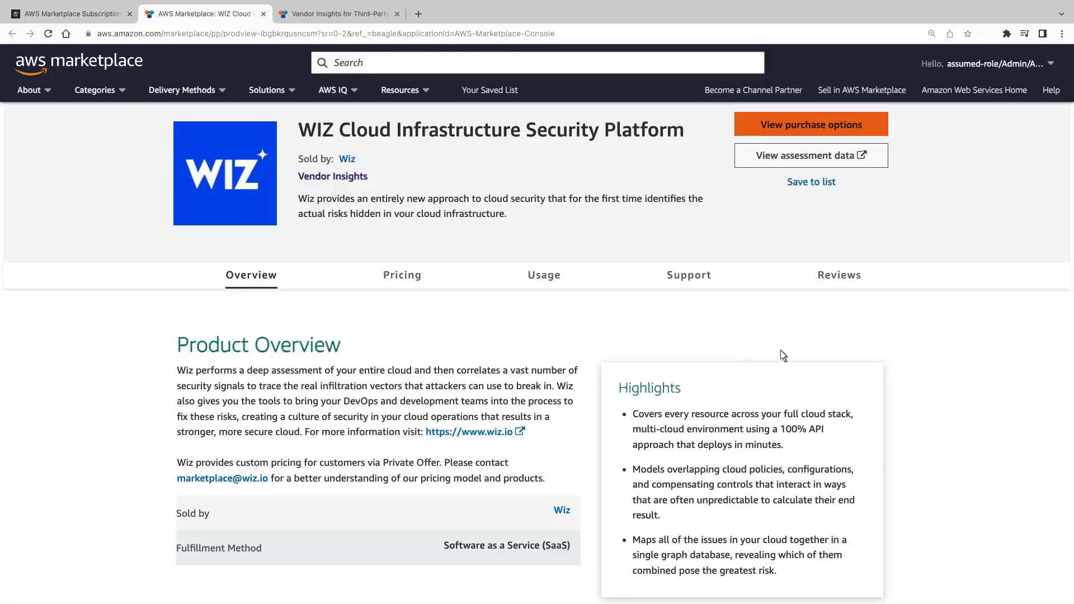
scroll(1066, 247, "down", 5)
scroll(1066, 247, "down", 2)
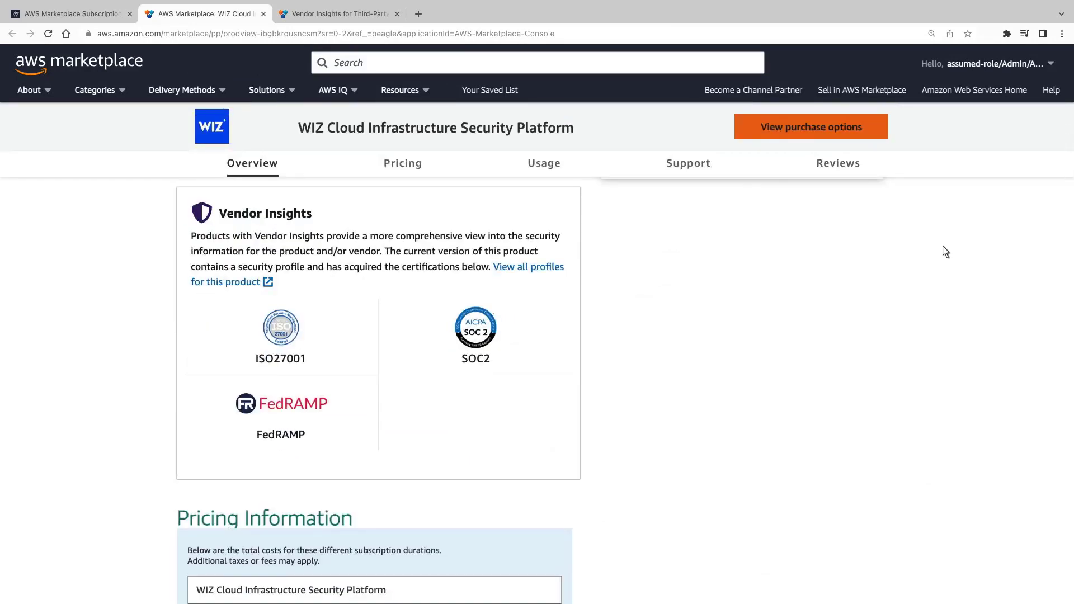
- Open WIZ's Vendor Insights profile and show its Security and compliance section
left_click(554, 267)
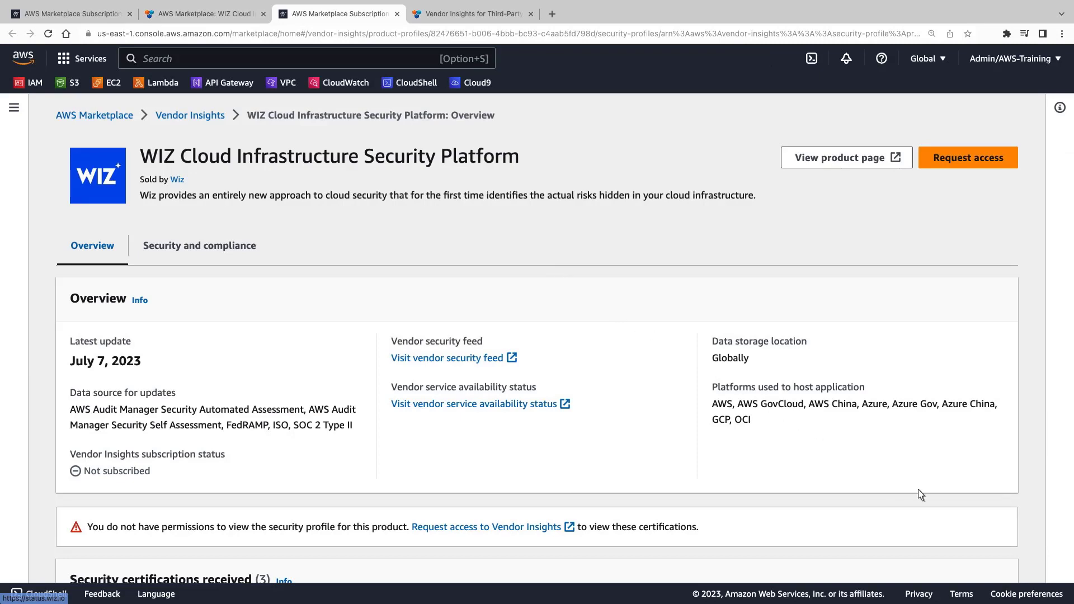
scroll(1070, 581, "down", 1)
scroll(475, 359, "down", 4)
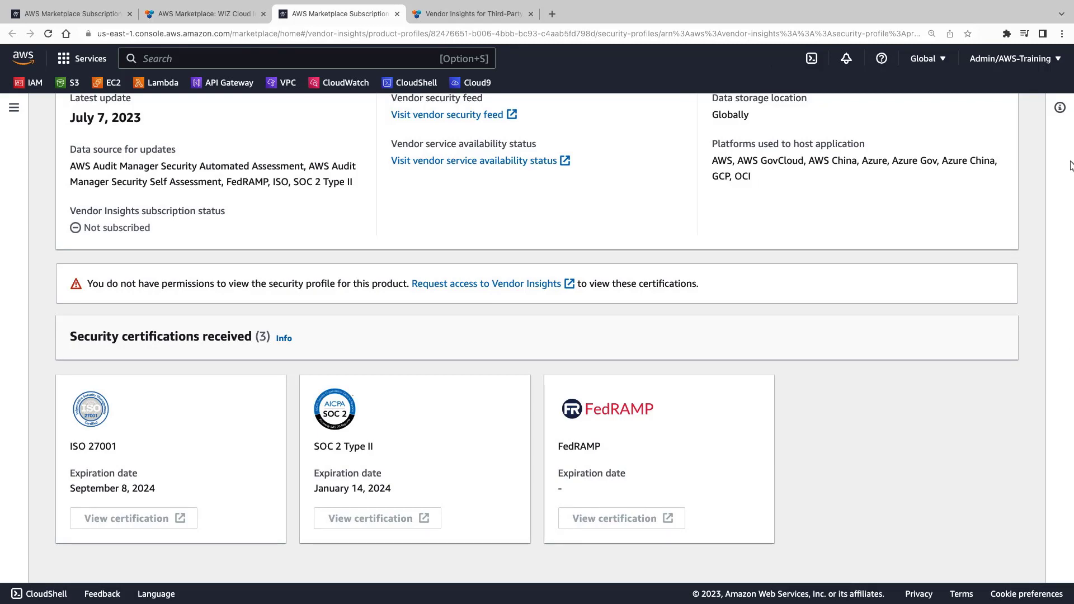
scroll(1070, 116, "up", 5)
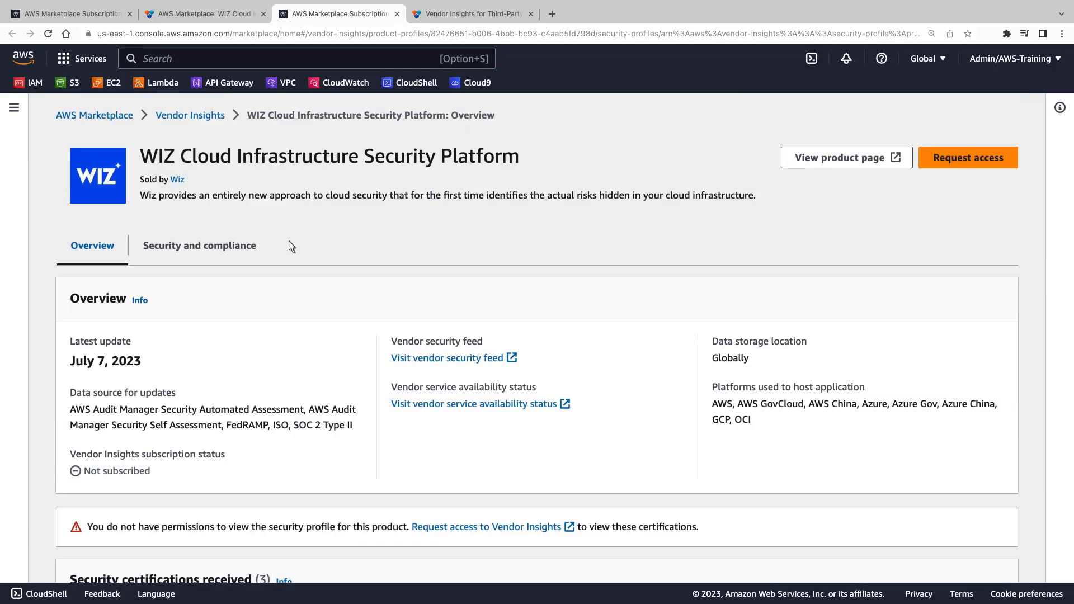
left_click(246, 245)
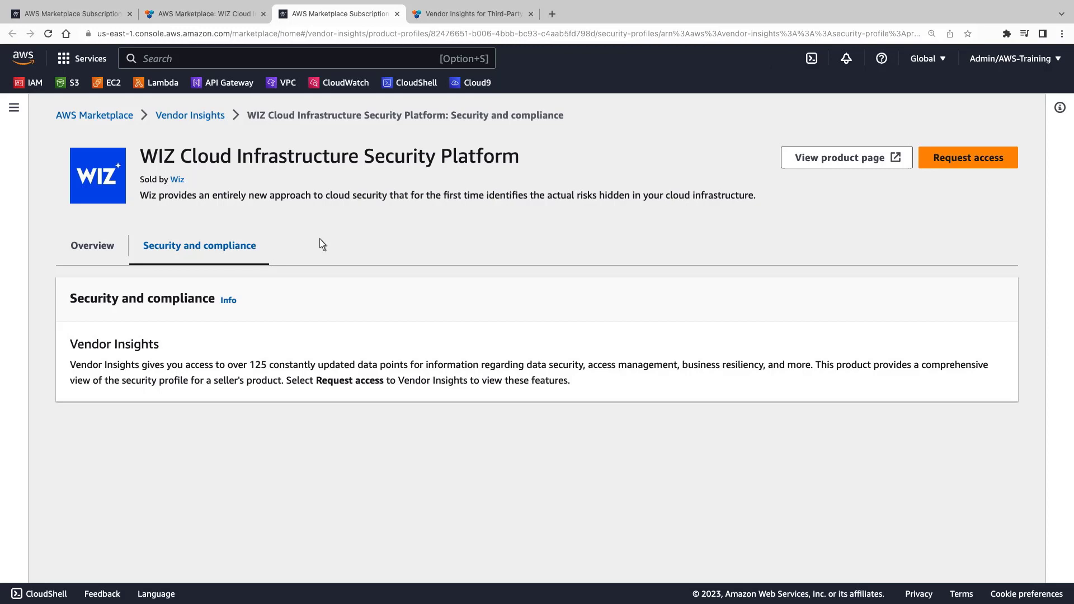
- Start a Request access form and enter the contact's first name, last name and e-mail
left_click(945, 160)
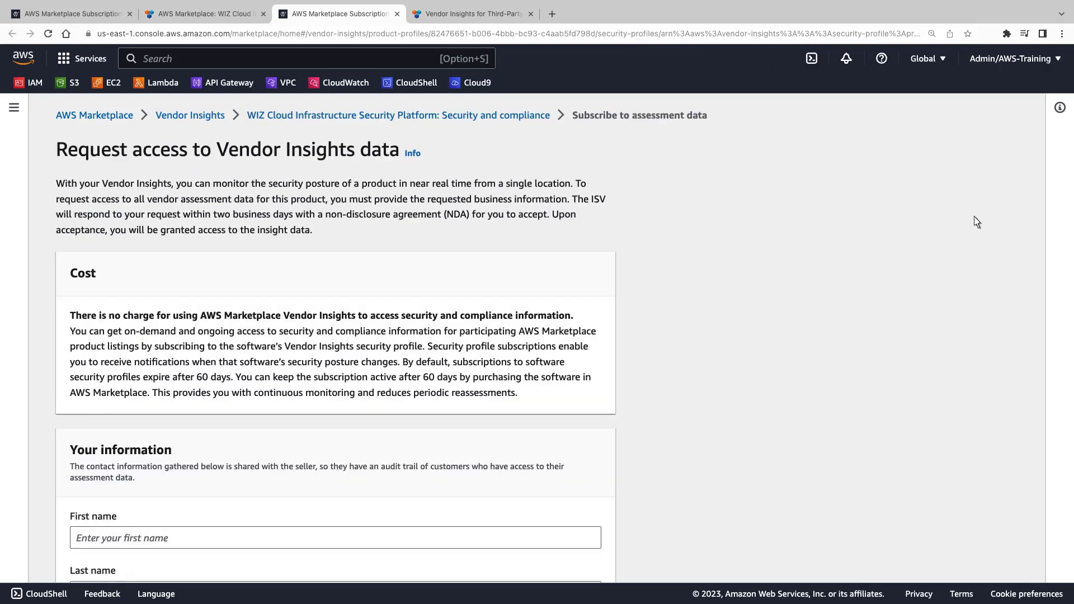
scroll(1068, 410, "down", 2)
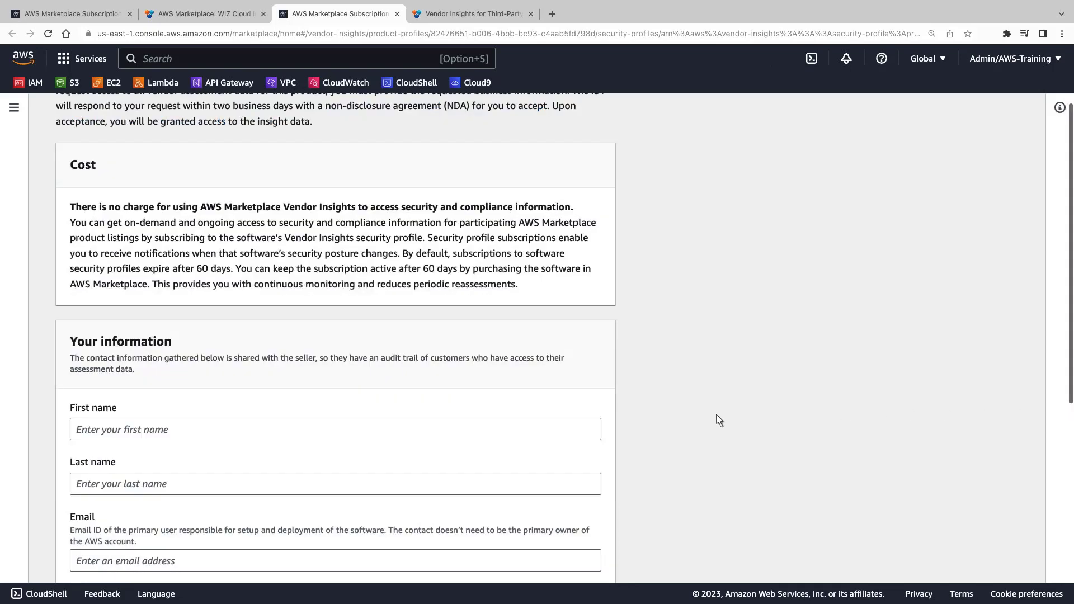
left_click(80, 434)
type("John")
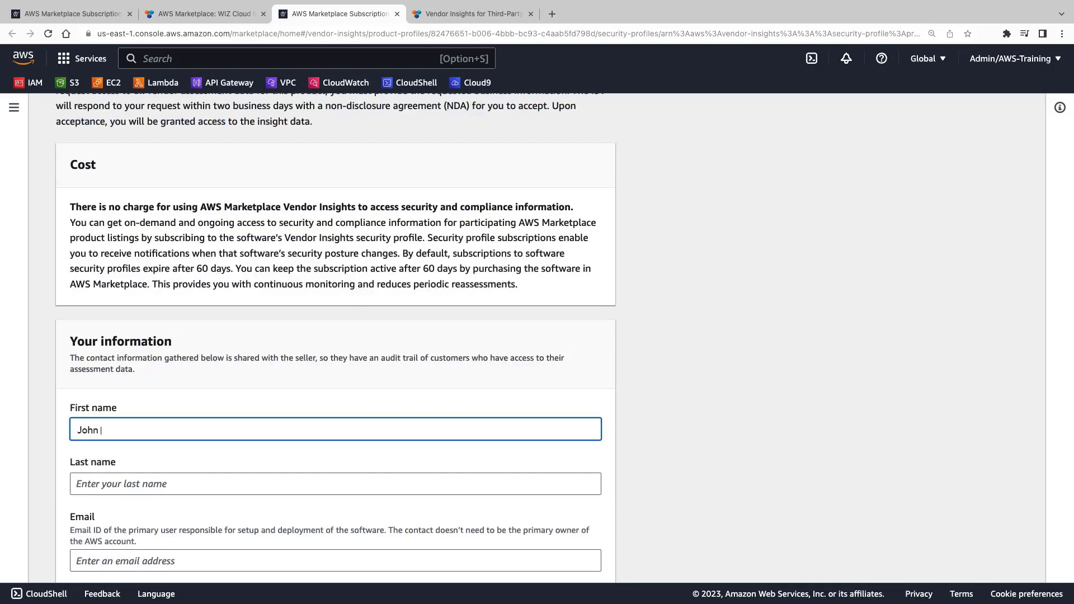
key("Tab")
type("Doe")
key("Tab")
type("john.doe@example.com")
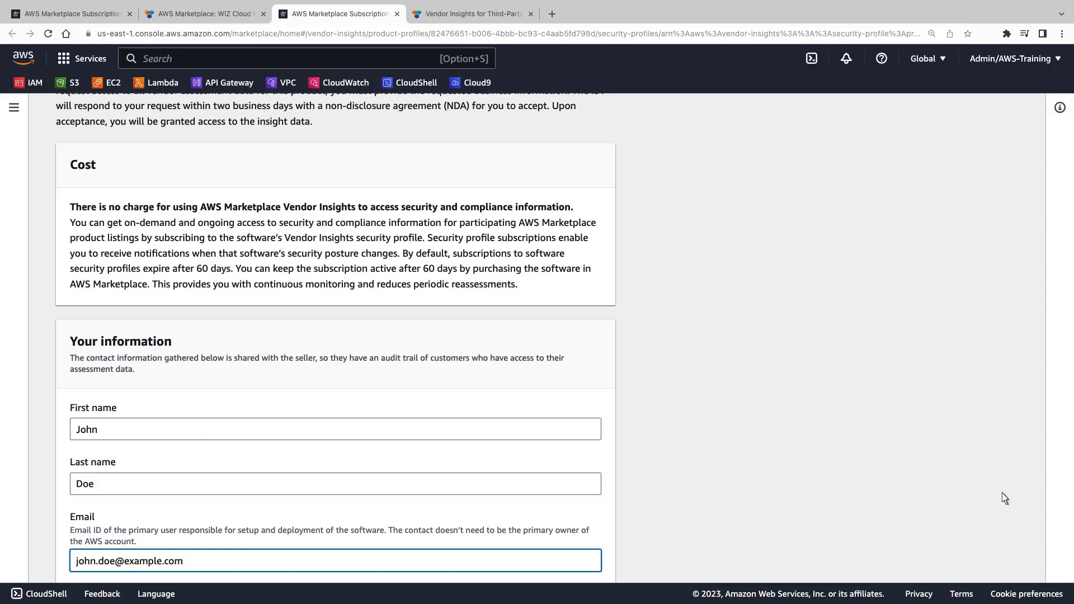
- Enter company Amazon and job title Solutions Architect in the request form
scroll(765, 486, "down", 3)
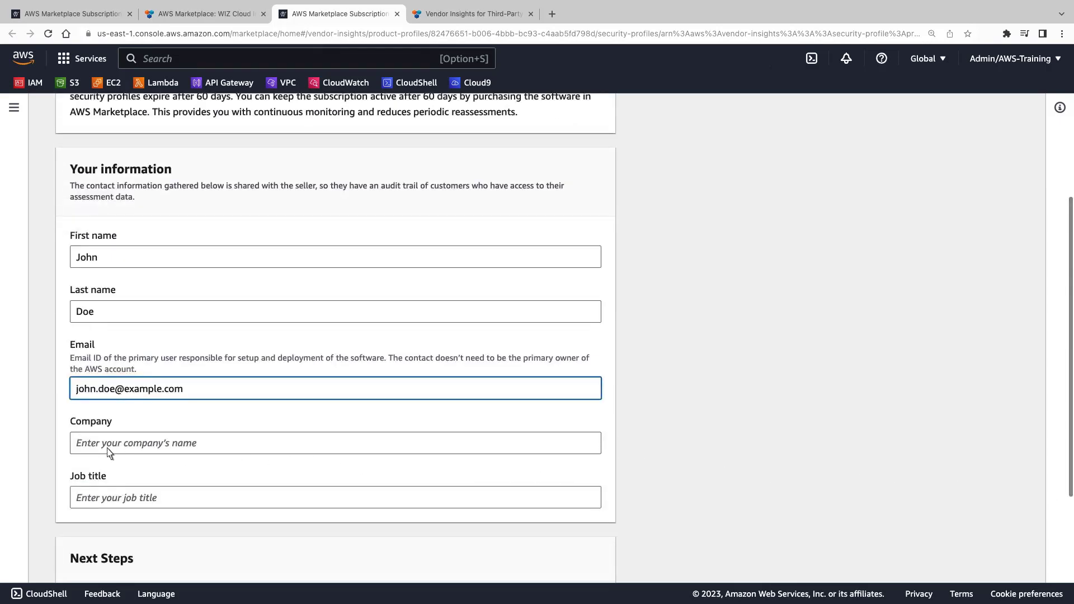
left_click(81, 450)
type("Amazon")
key("Tab")
type("Solutions Architect")
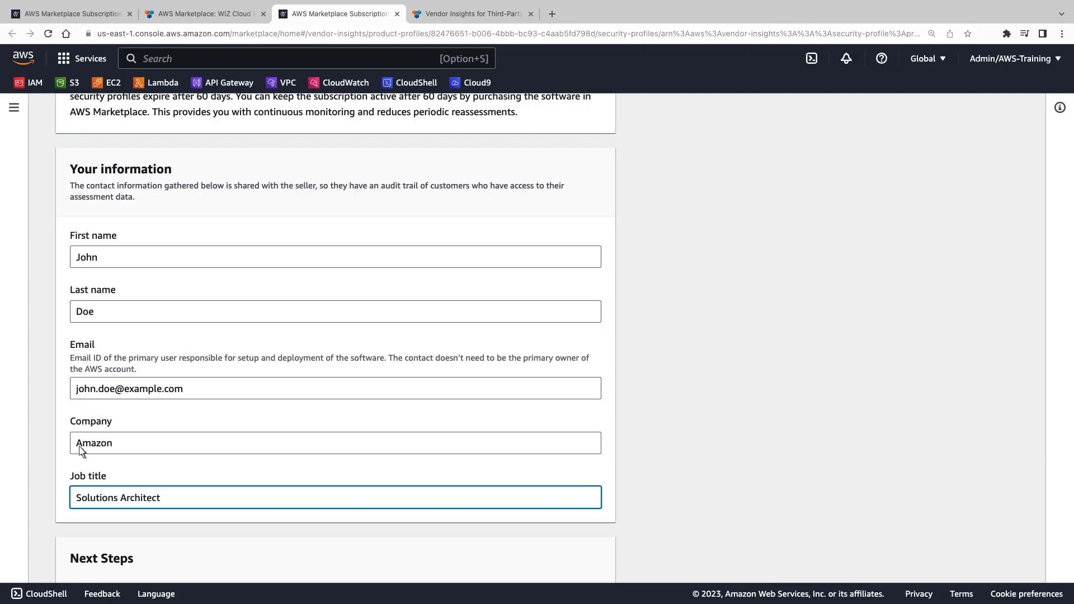
scroll(1061, 582, "down", 4)
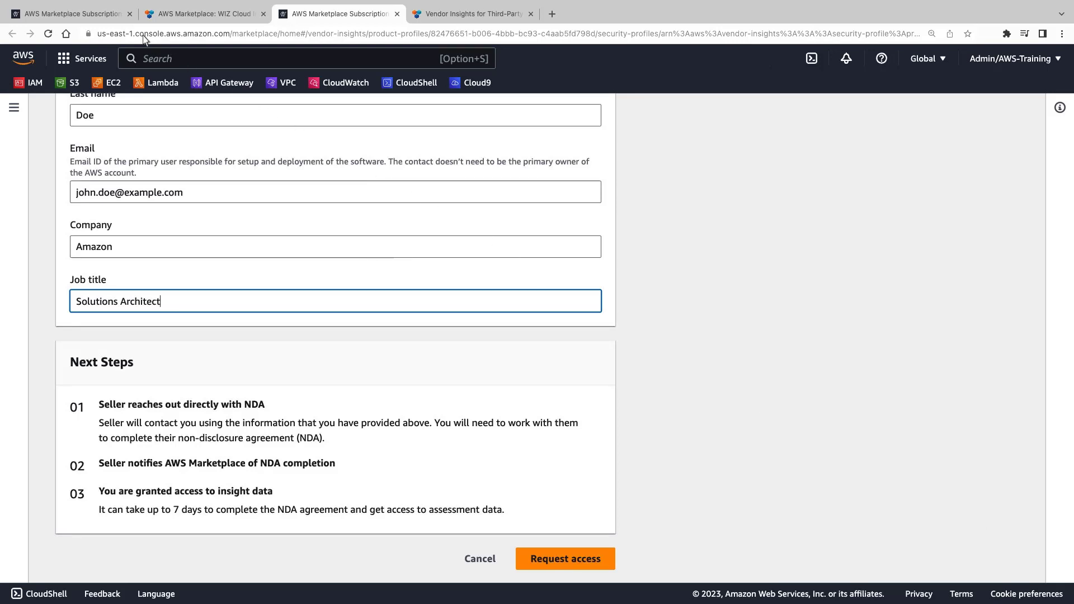
- Open the subscribed AWS Vendor Insights Demo profile from the Vendor Insights list and view its security feed
left_click(112, 17)
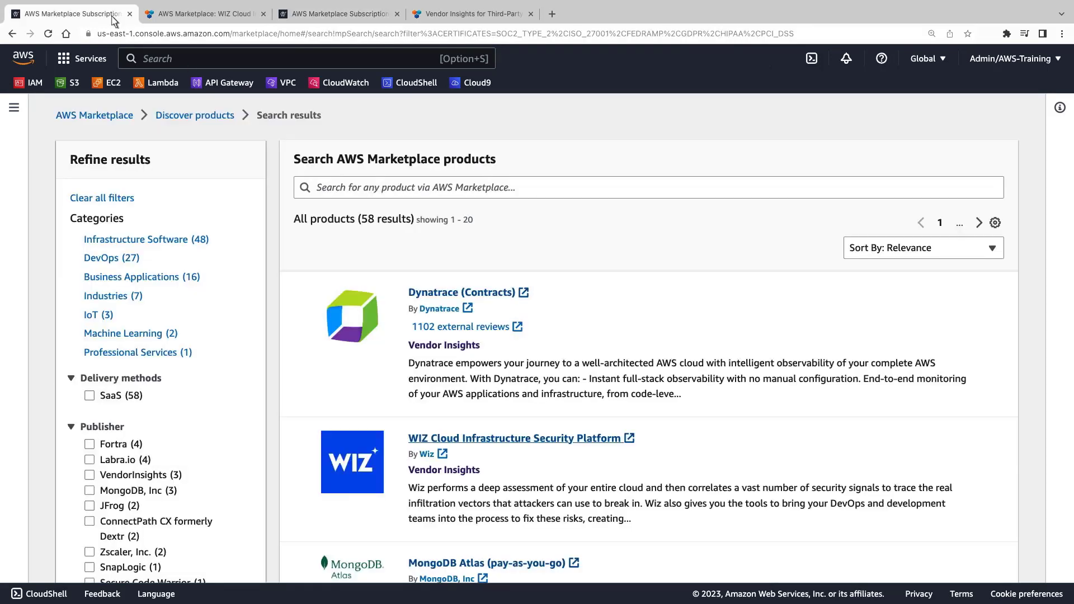
left_click(14, 107)
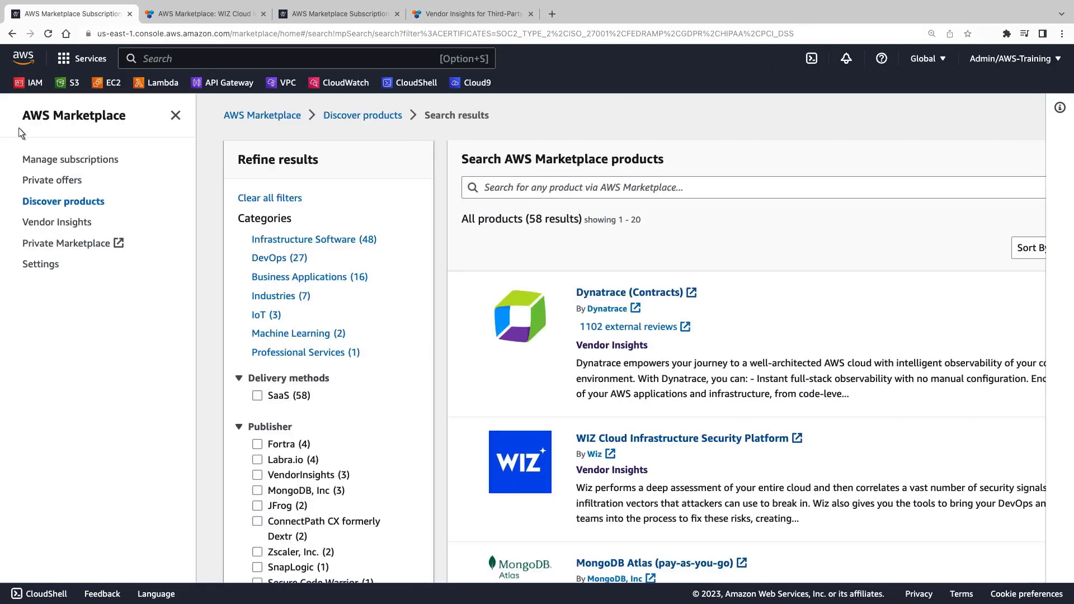
left_click(37, 226)
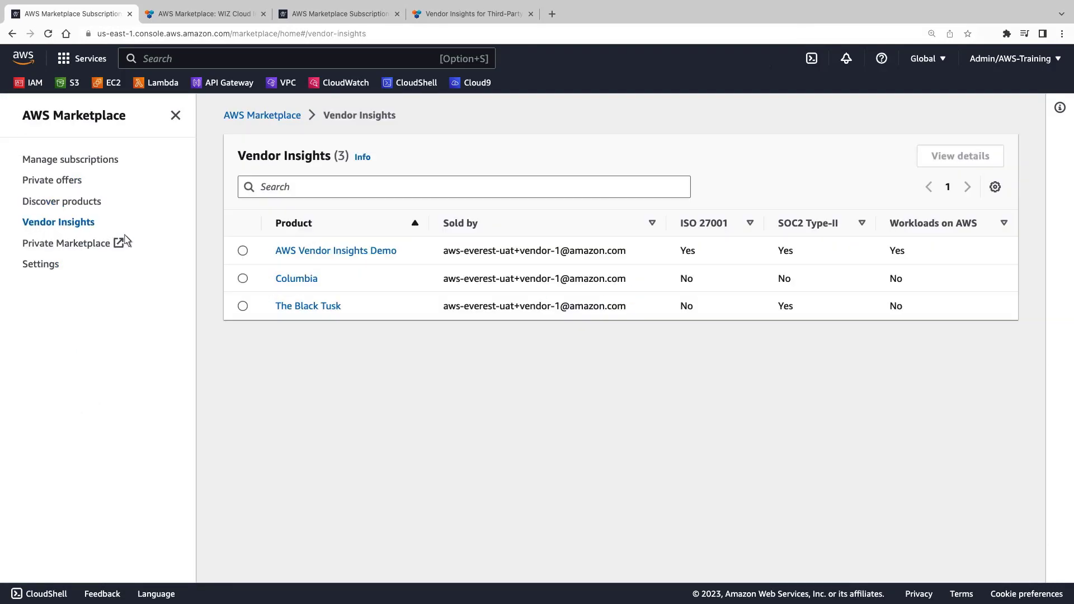
left_click(287, 255)
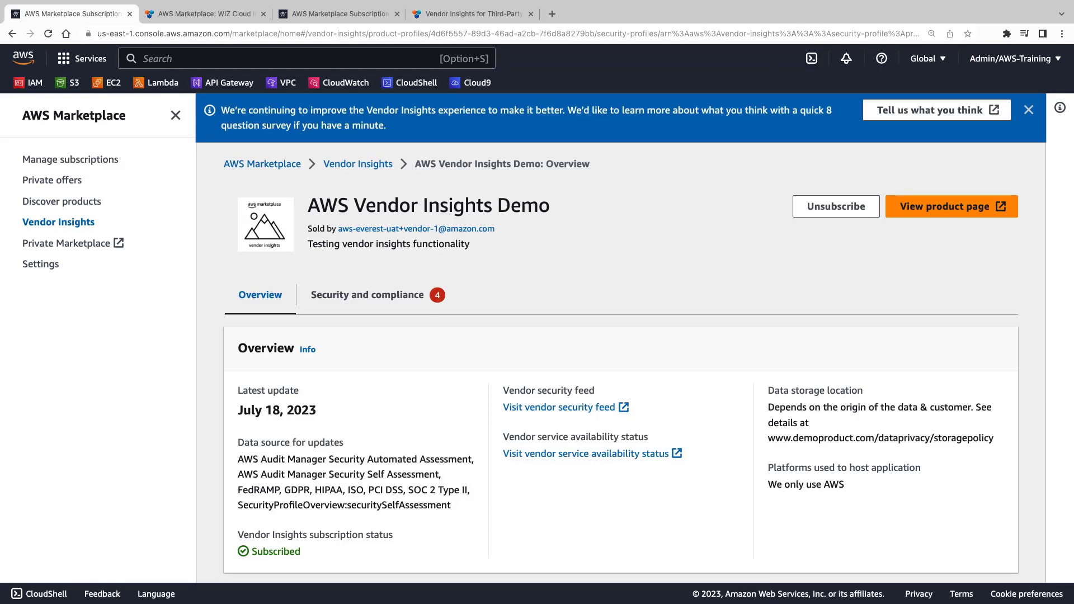
left_click(541, 408)
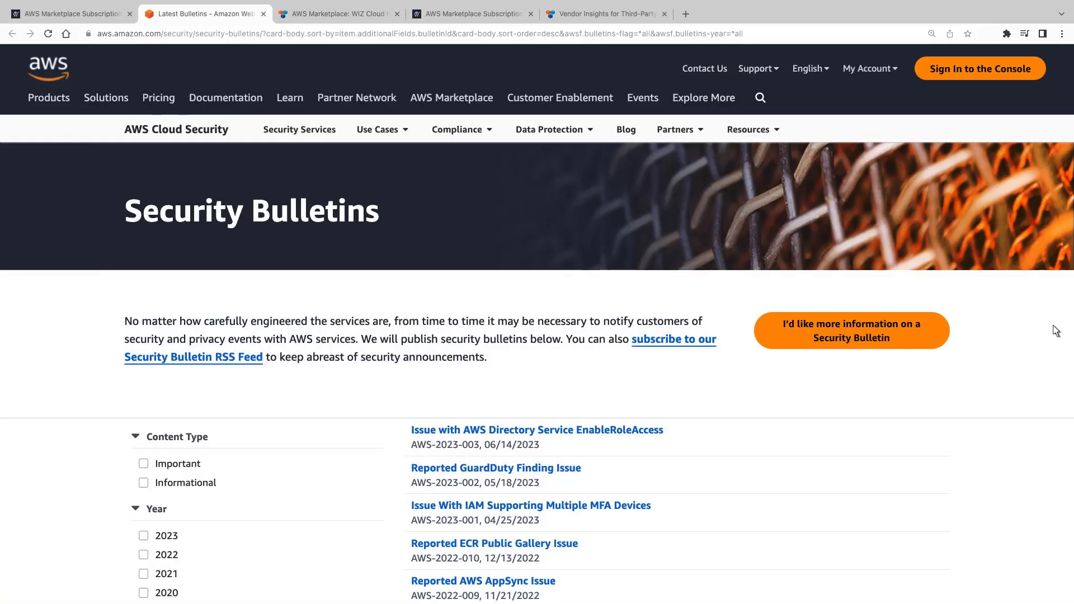
- Skim the AWS Security Bulletins, check the vendor's service availability status, and return to the profile
scroll(1069, 330, "down", 3)
scroll(1069, 330, "down", 3)
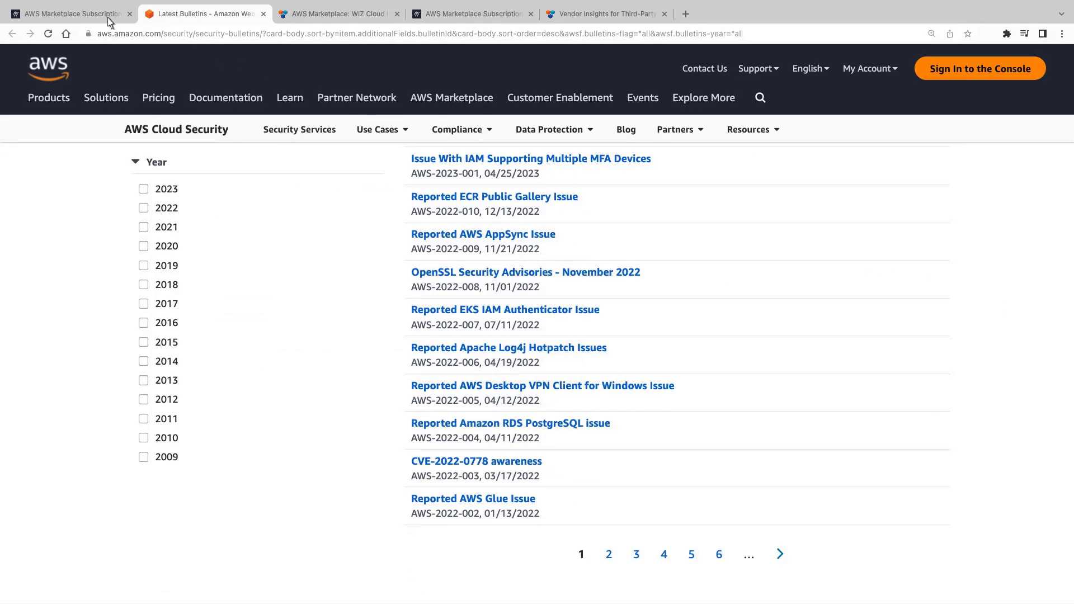
left_click(72, 14)
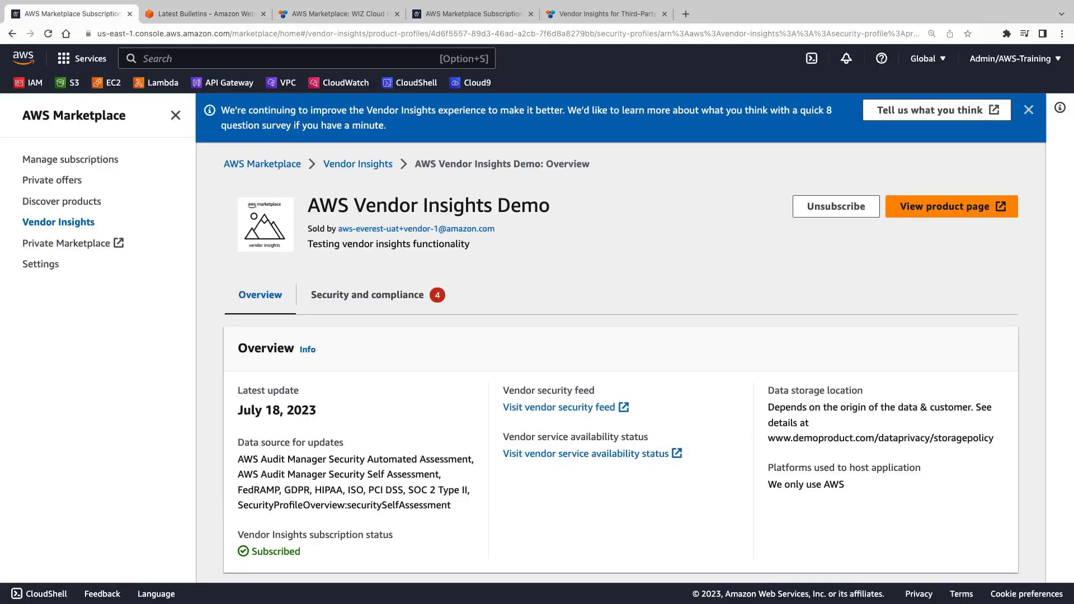
left_click(536, 456)
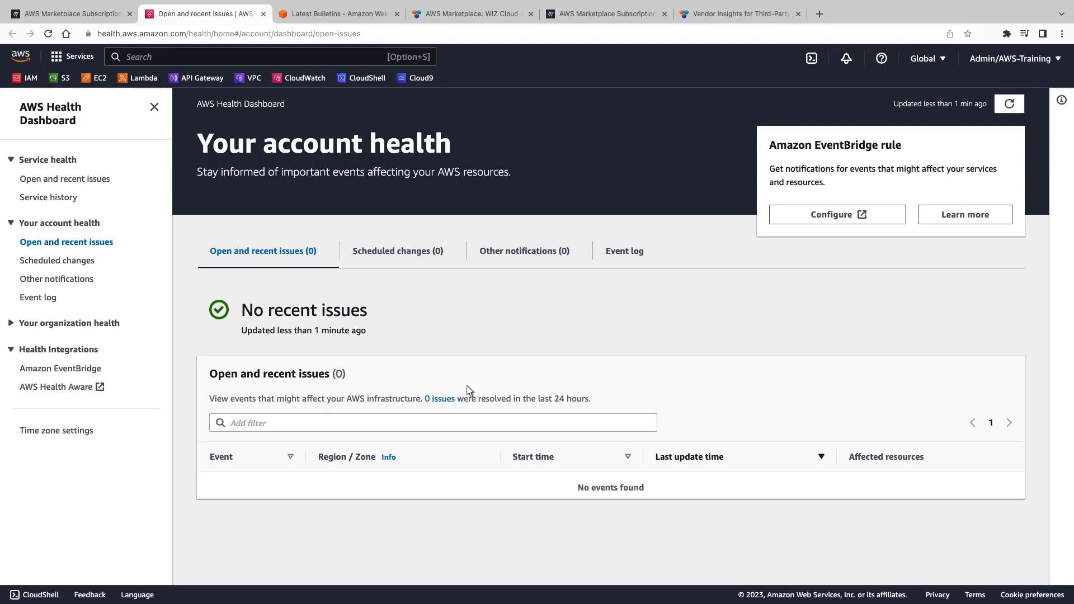
left_click(117, 19)
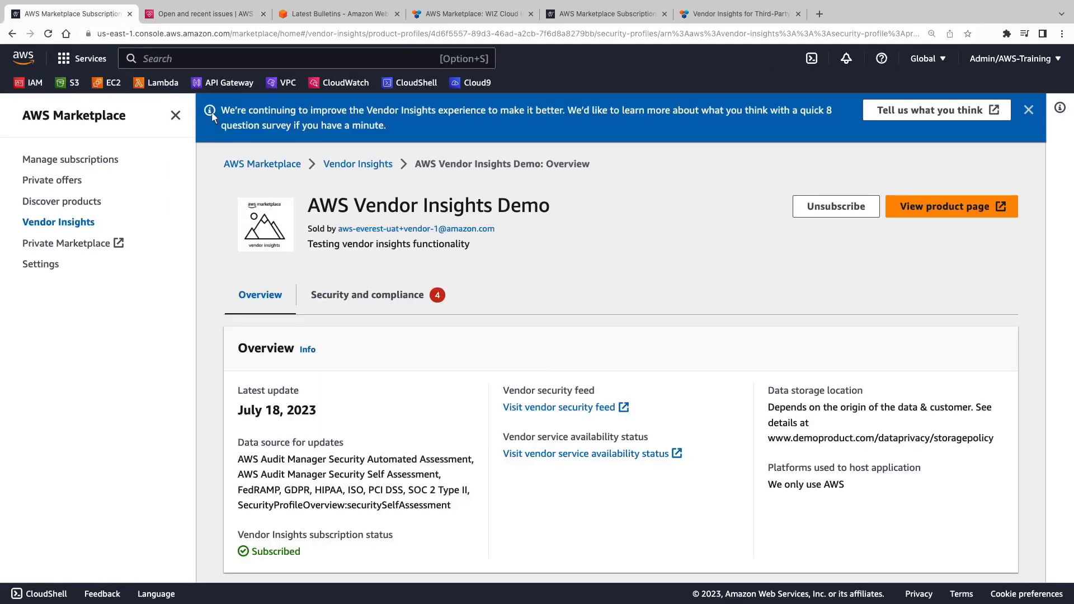
- Show the demo profile's Security and compliance summary (125 controls, 4 non-compliant) and its control categories
left_click(401, 295)
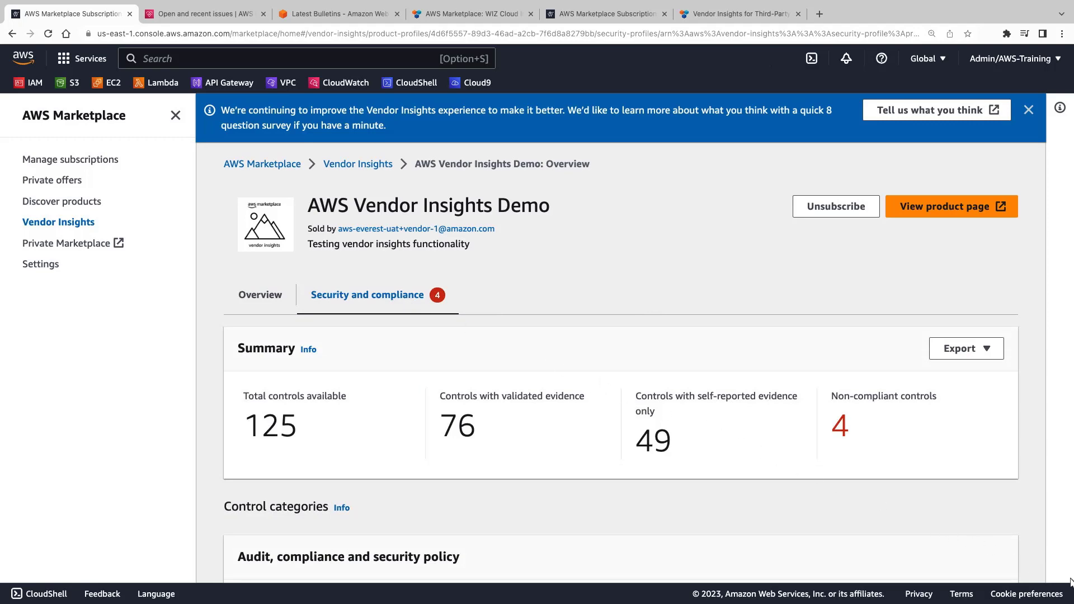
scroll(1069, 581, "down", 7)
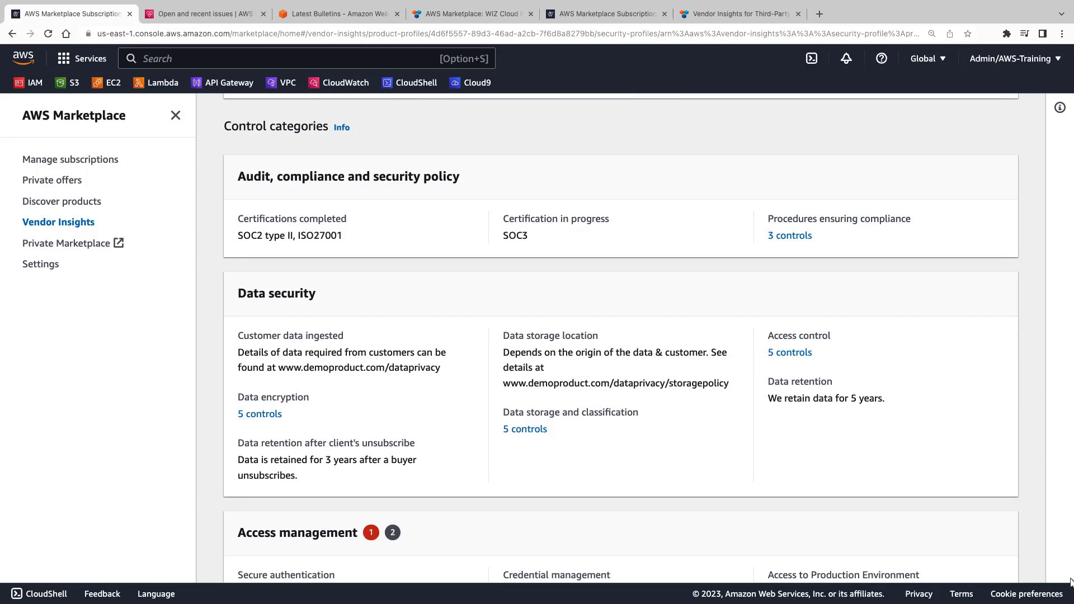
- Inspect the Data encryption unique client-key control (Informational, Yes), then return to Security and compliance
left_click(260, 414)
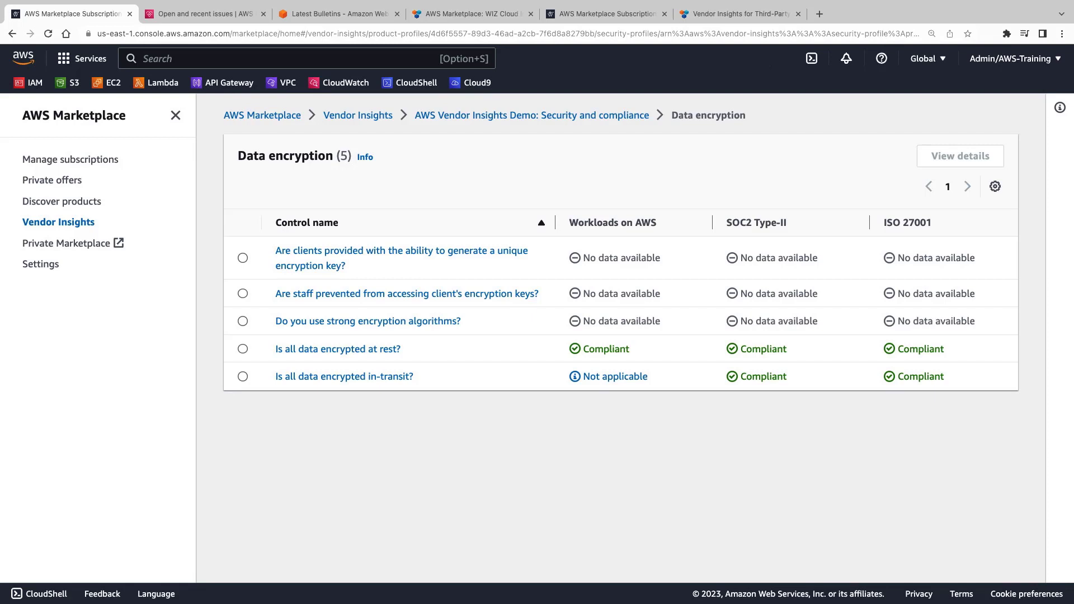
left_click(311, 267)
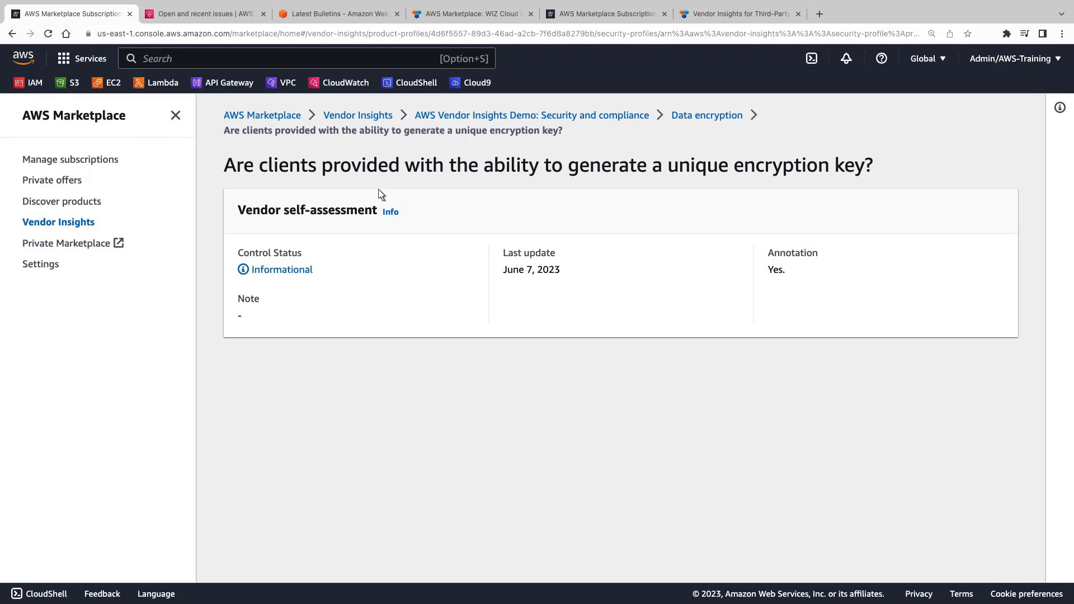
left_click(440, 119)
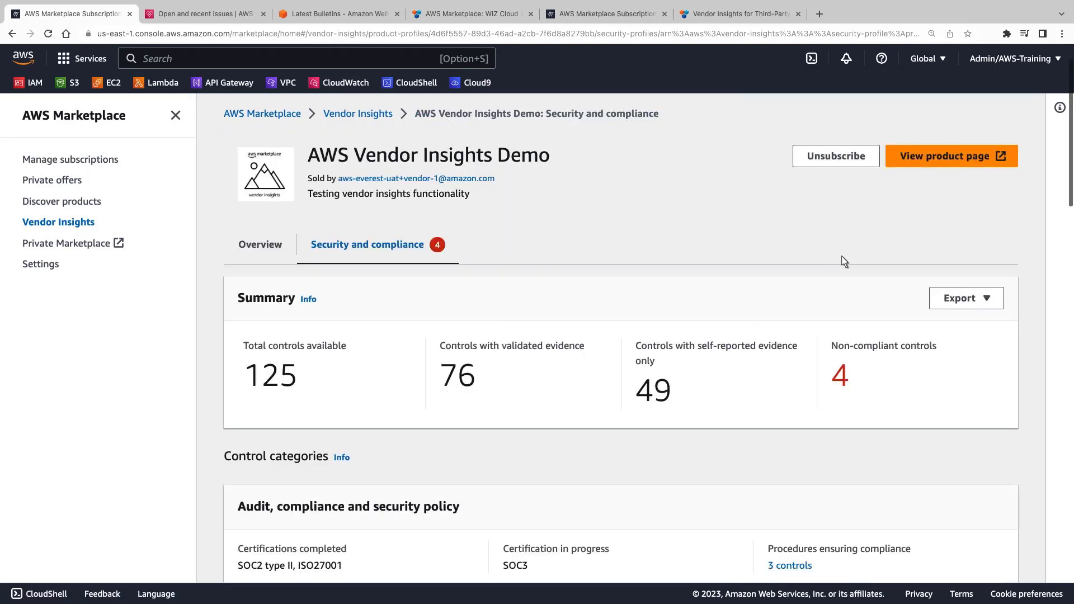
- Open the non-compliant two-factor authentication control under Secure authentication's three controls
scroll(969, 349, "down", 10)
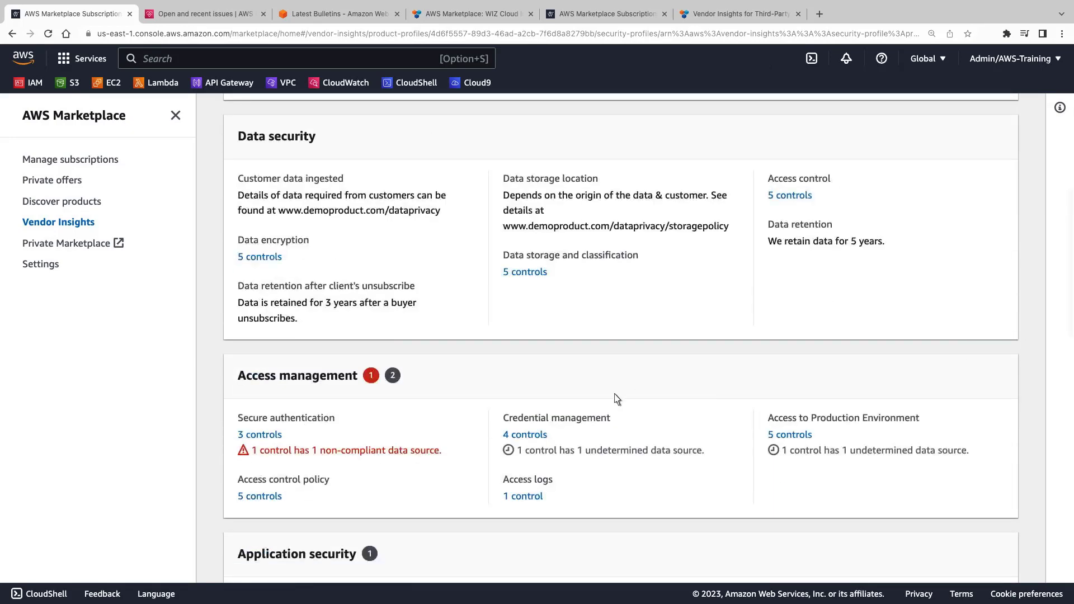
left_click(259, 435)
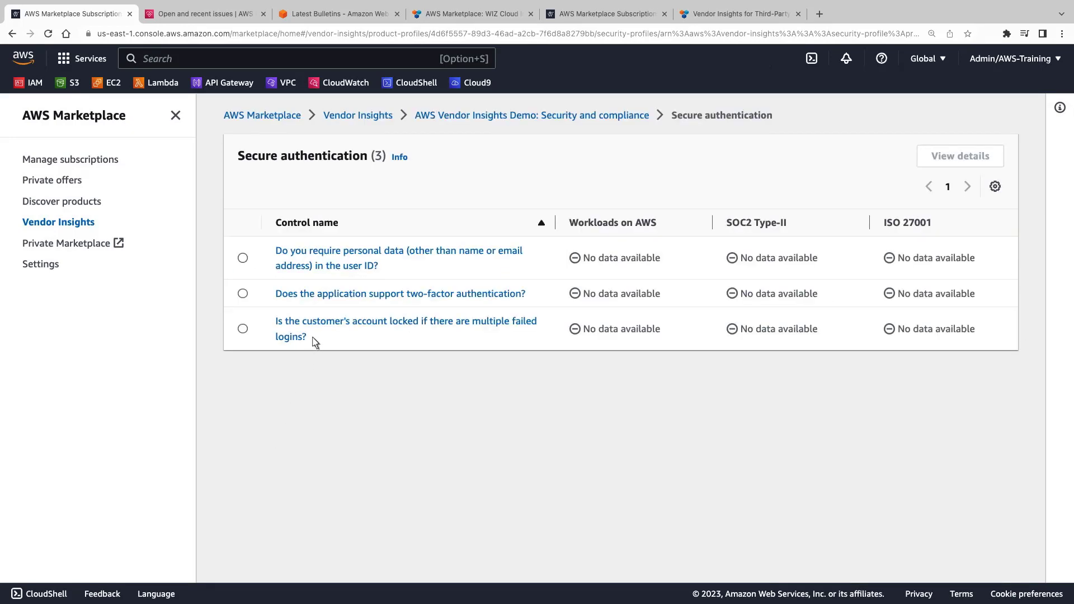
left_click(328, 296)
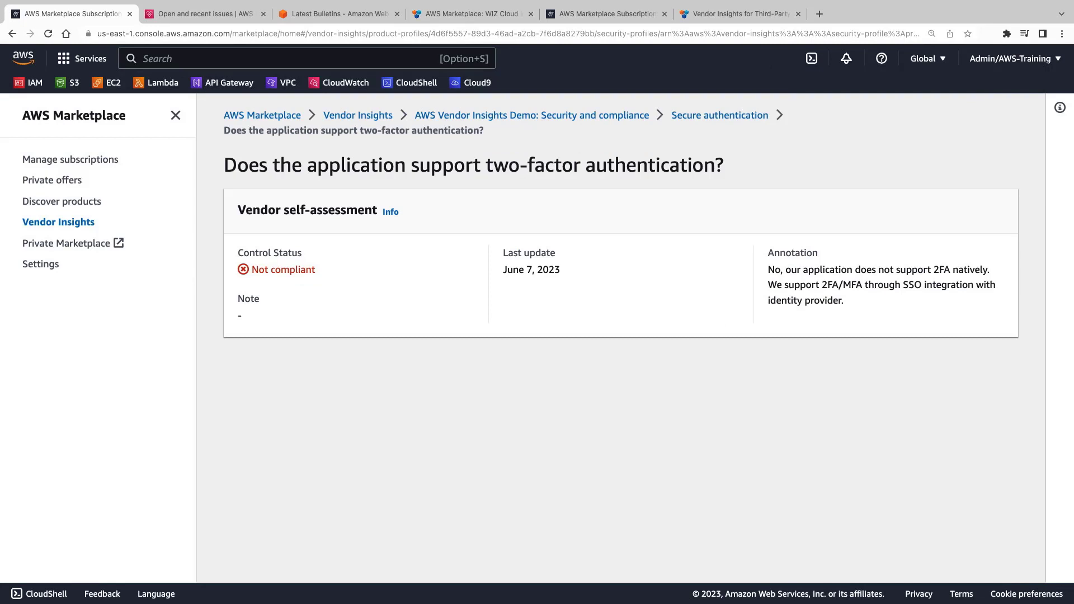
left_click(454, 118)
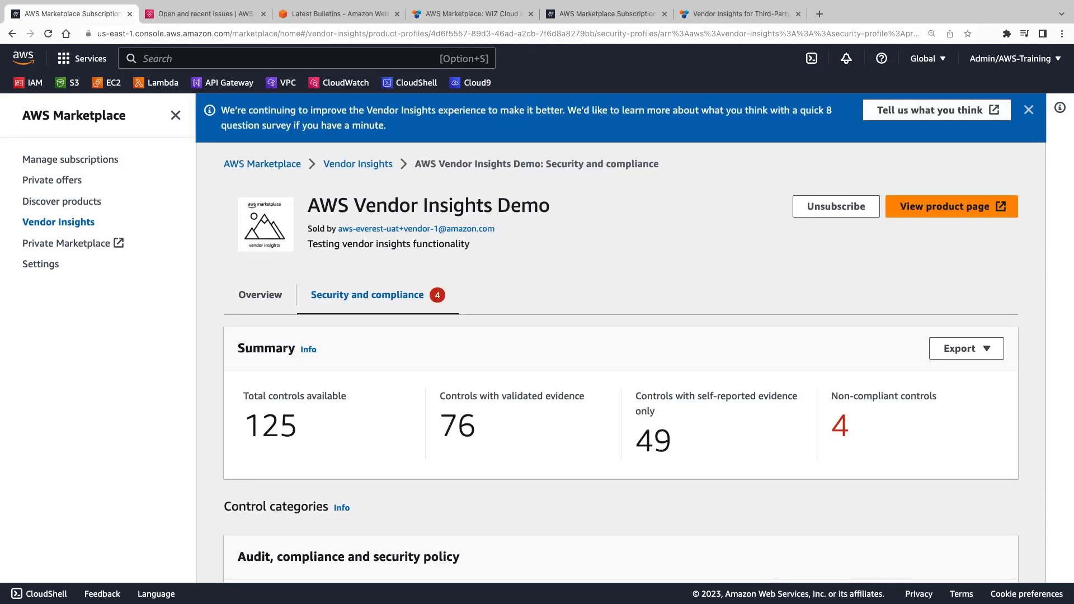